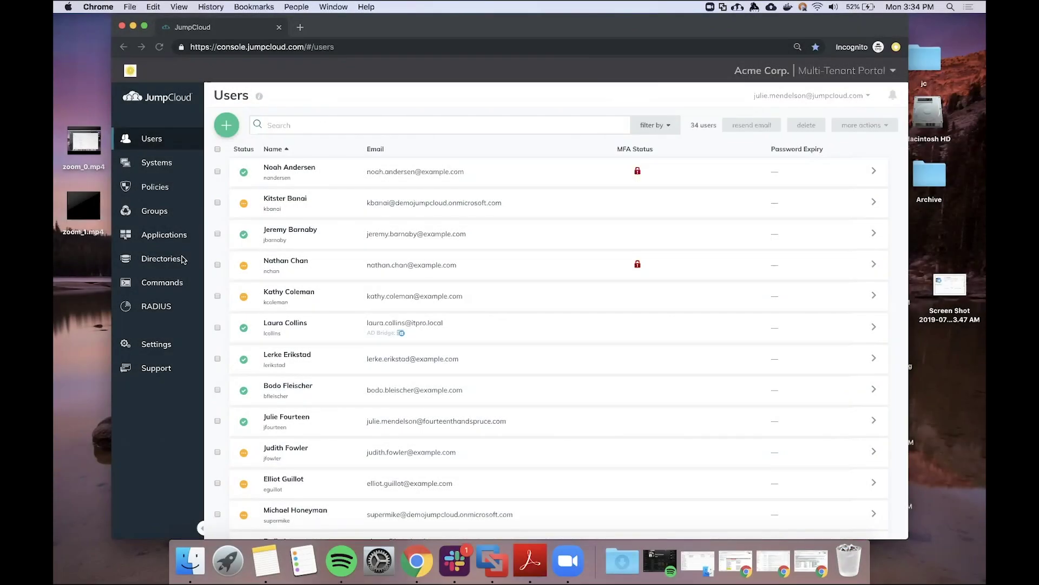
Go to Directories and view the directory types that can be added
left_click(162, 262)
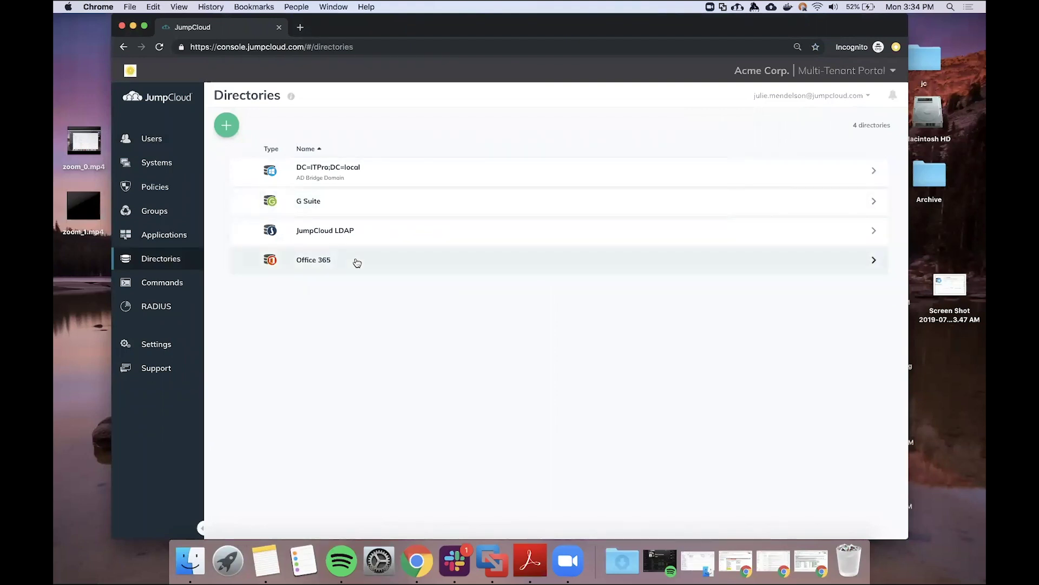
left_click(225, 128)
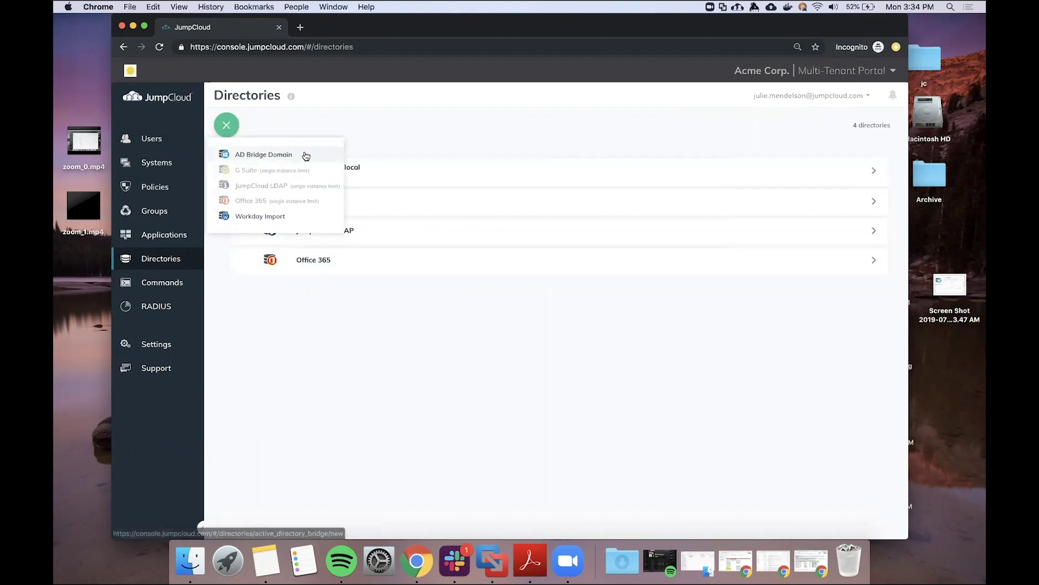
Open the DC=ITPro;DC=local AD Bridge details, then move to the Windows Active Directory console
left_click(392, 172)
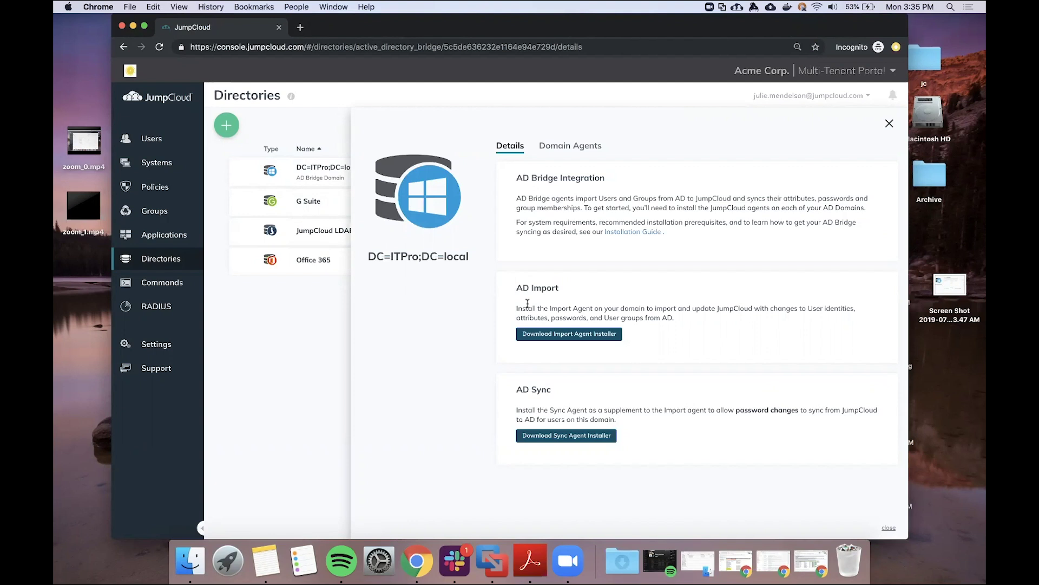
key("ctrl+Right")
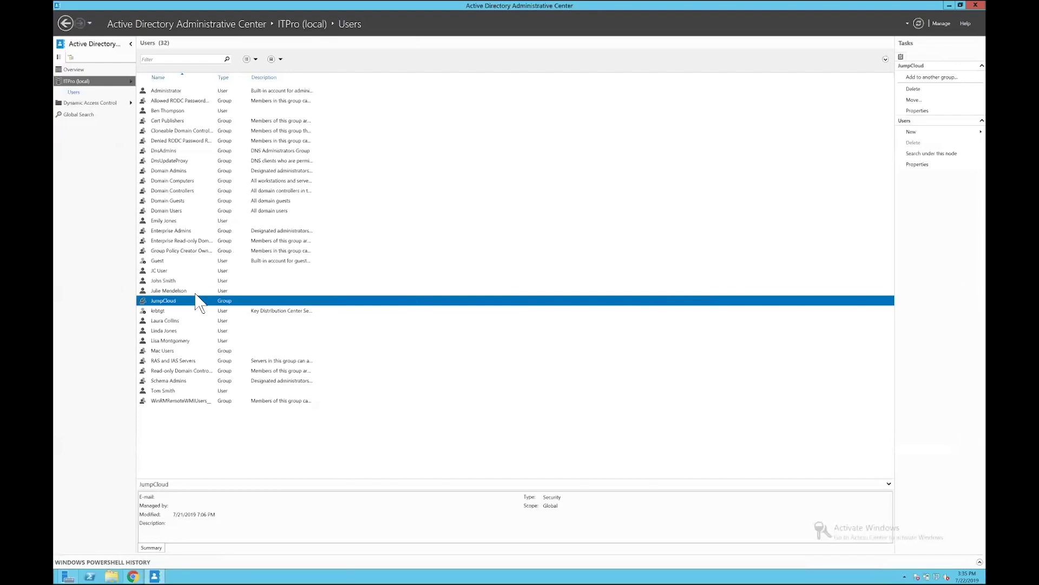
double_click(171, 295)
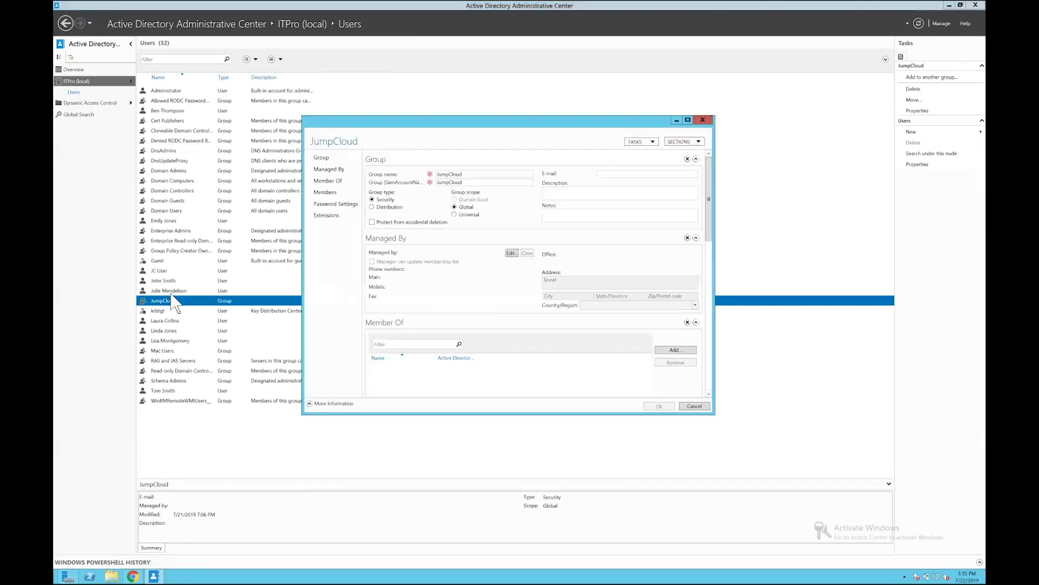
left_click(330, 190)
left_click(387, 217)
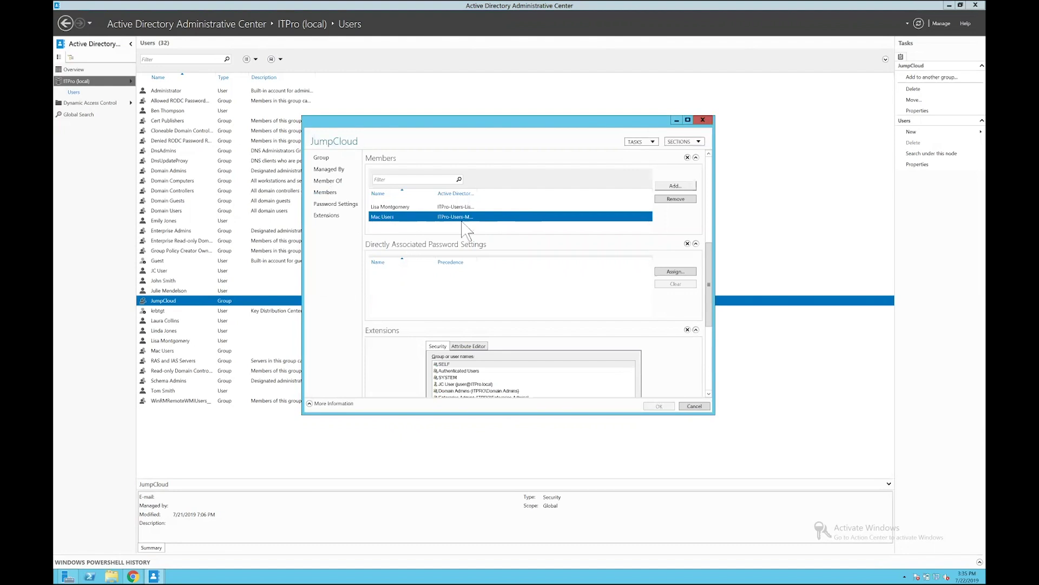
left_click(703, 120)
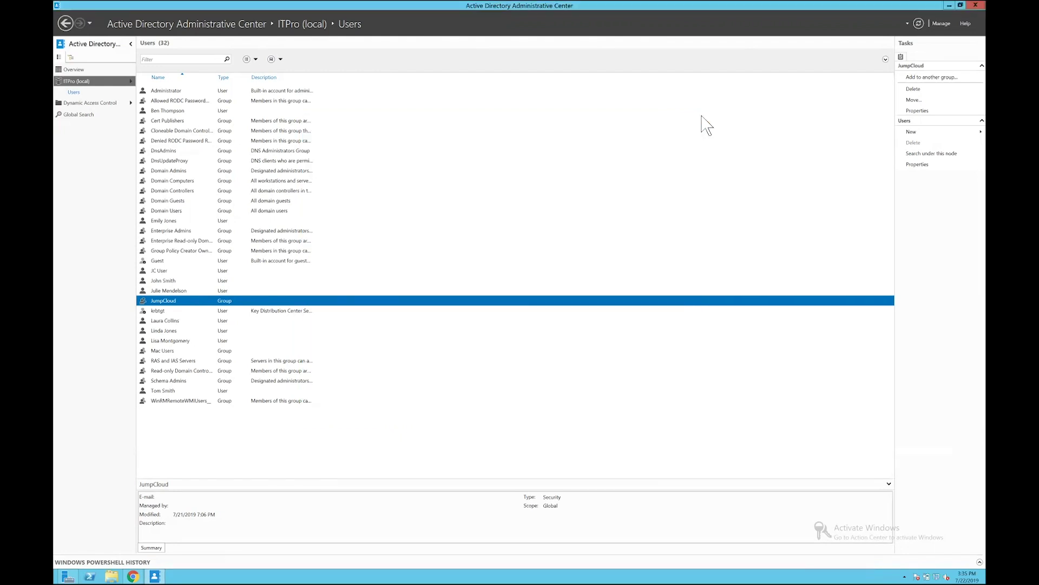
Start a new domain user and enter first and last name, logon name, password and e-mail address
mouse_move(912, 135)
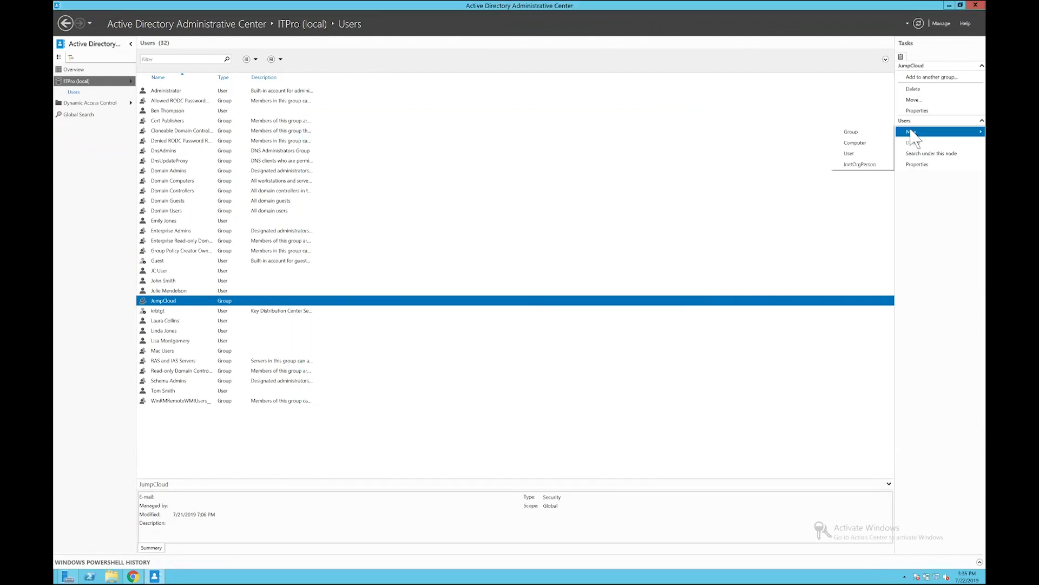
left_click(878, 154)
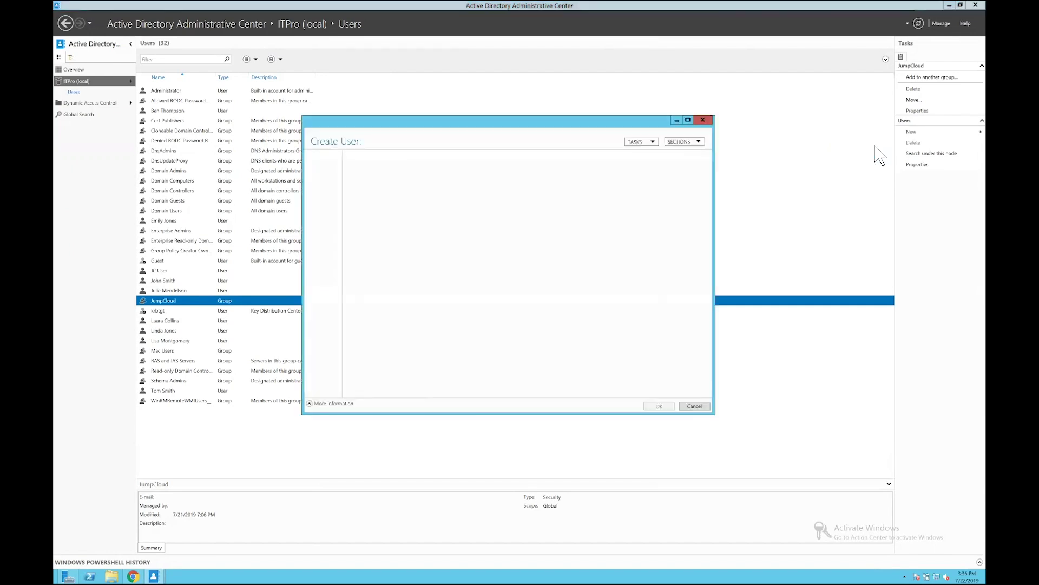
type("John")
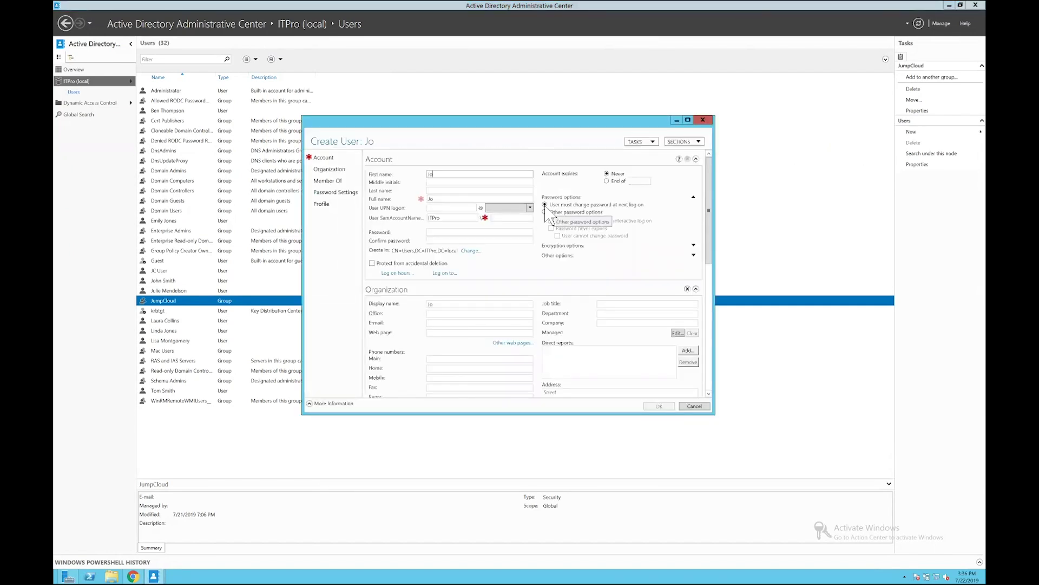
key("Tab")
key("Tab")
type("Doe")
left_click(511, 218)
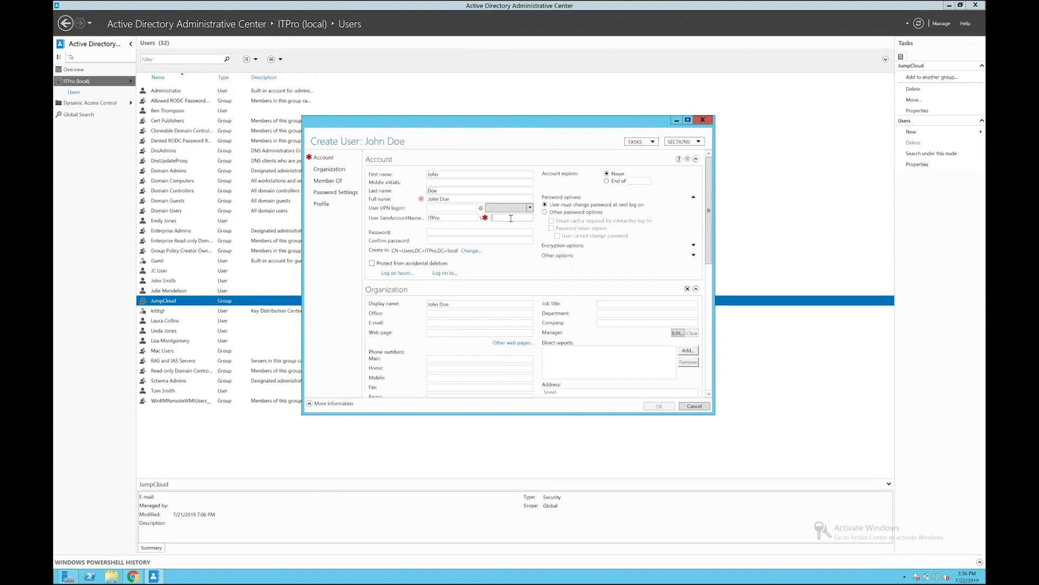
type("jdo")
left_click(466, 232)
type("**********************")
left_click(440, 323)
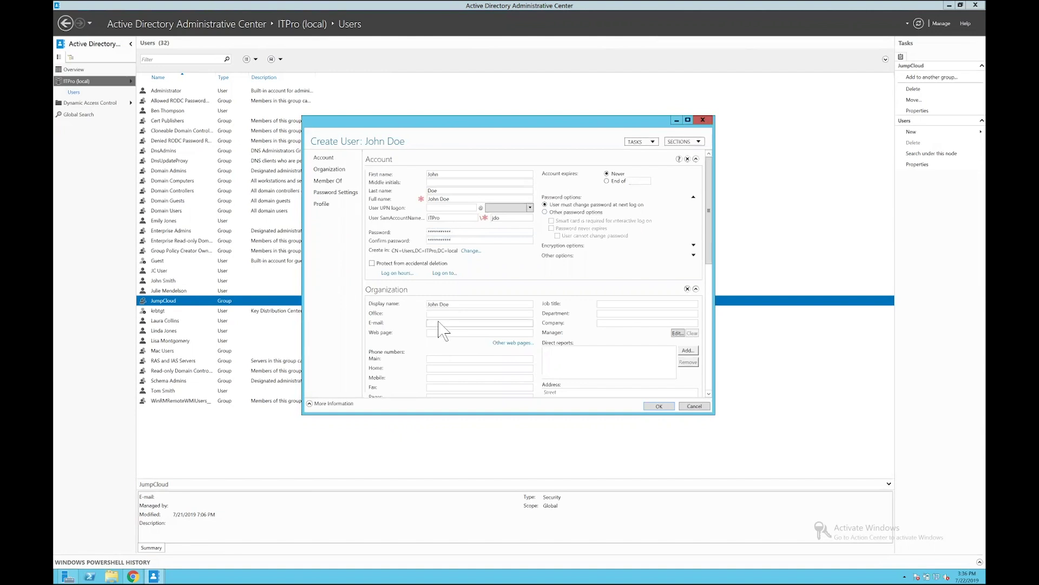
Make the user a member of the Mac Users group and finish creating the account
left_click(328, 181)
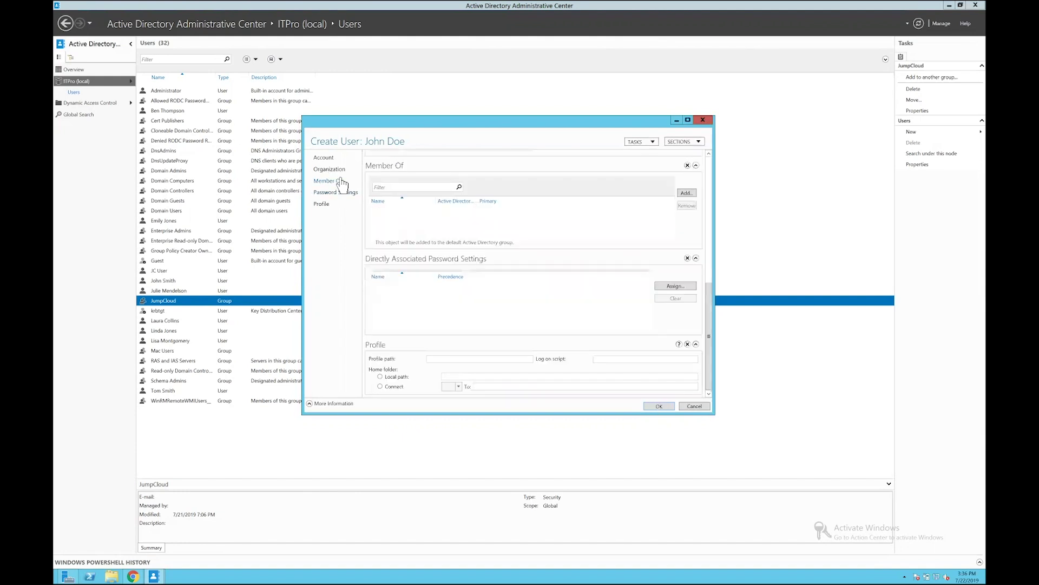
left_click(686, 192)
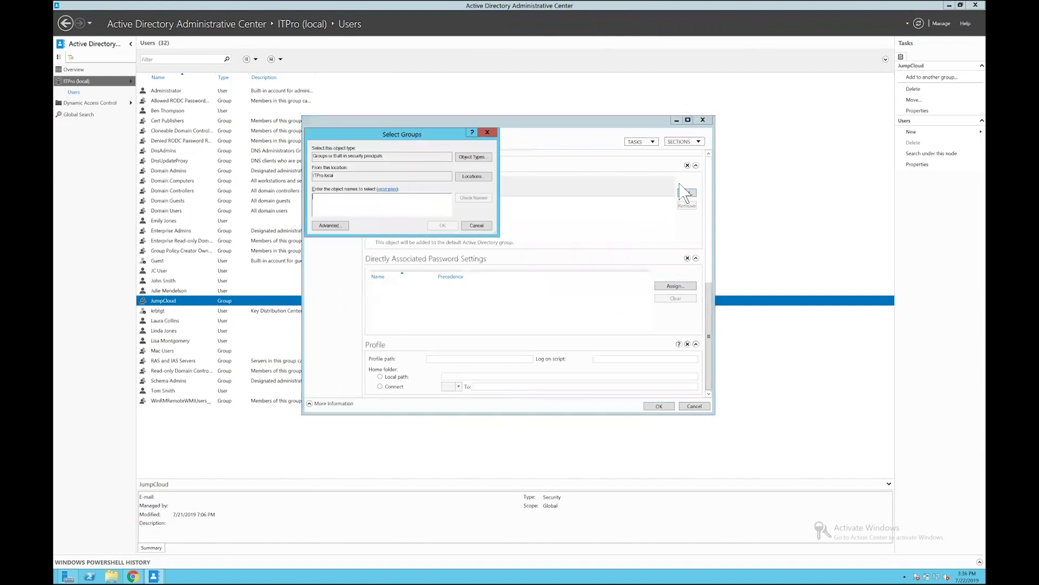
type("mac")
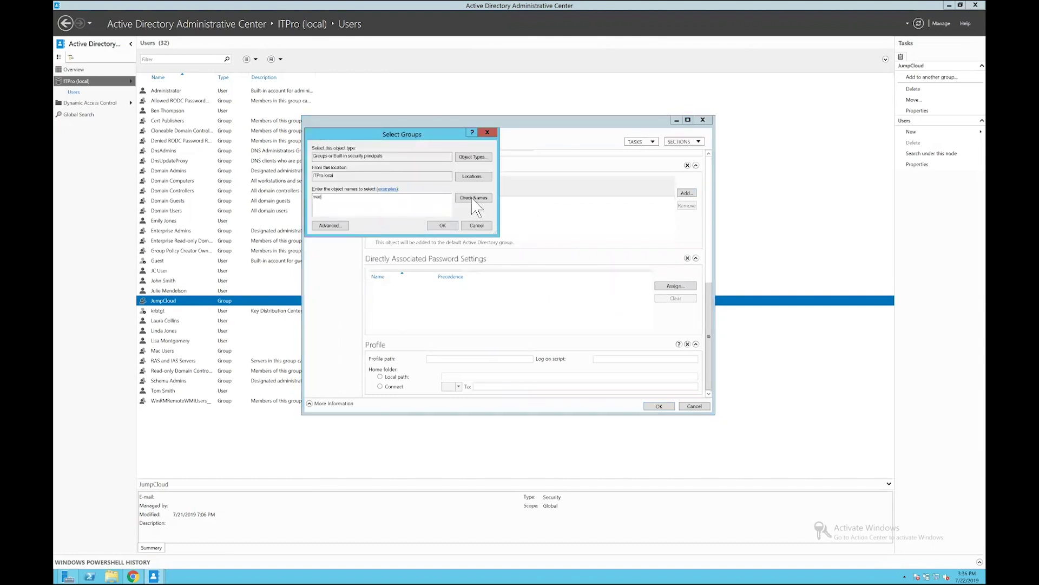
left_click(484, 199)
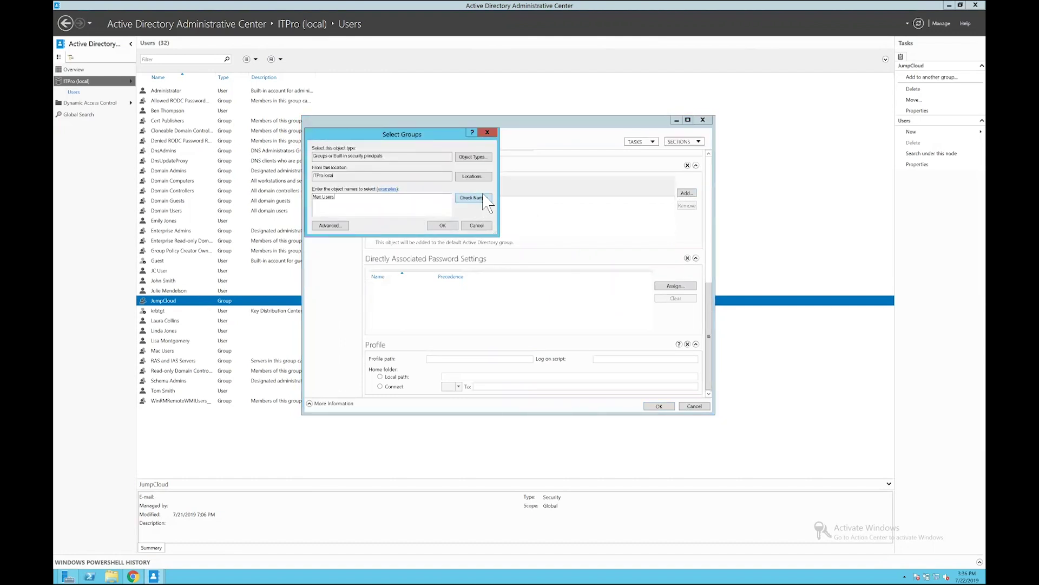
left_click(439, 226)
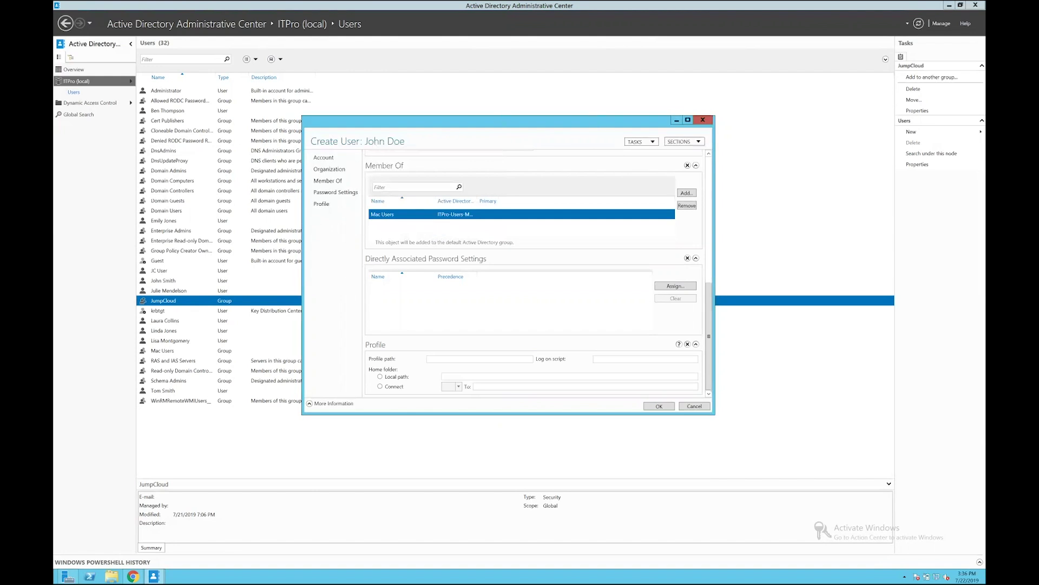
left_click(659, 406)
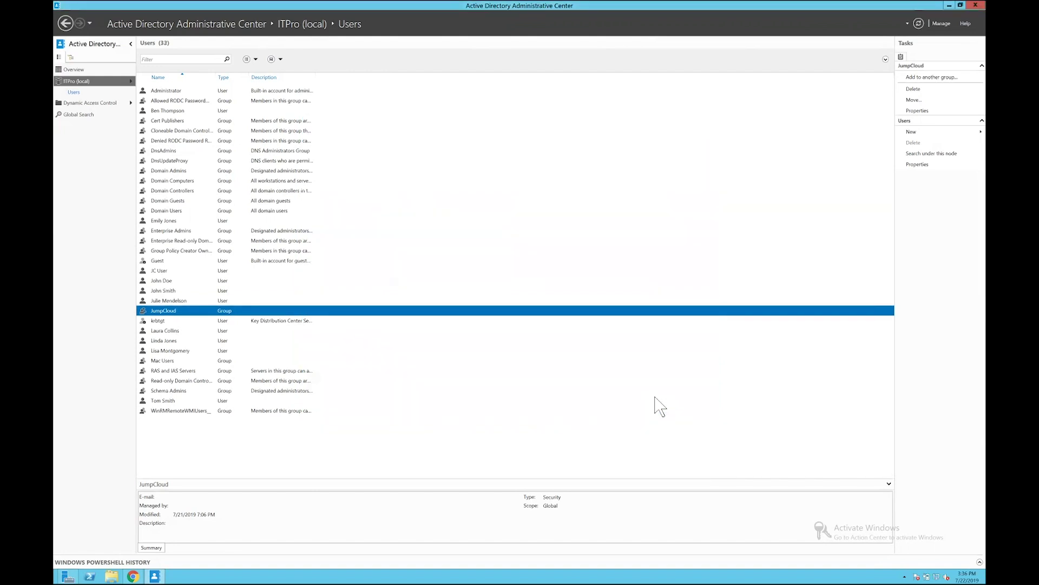
Open the JumpCloud group's members, then the nested Mac Users group's members, selecting the new user
double_click(165, 311)
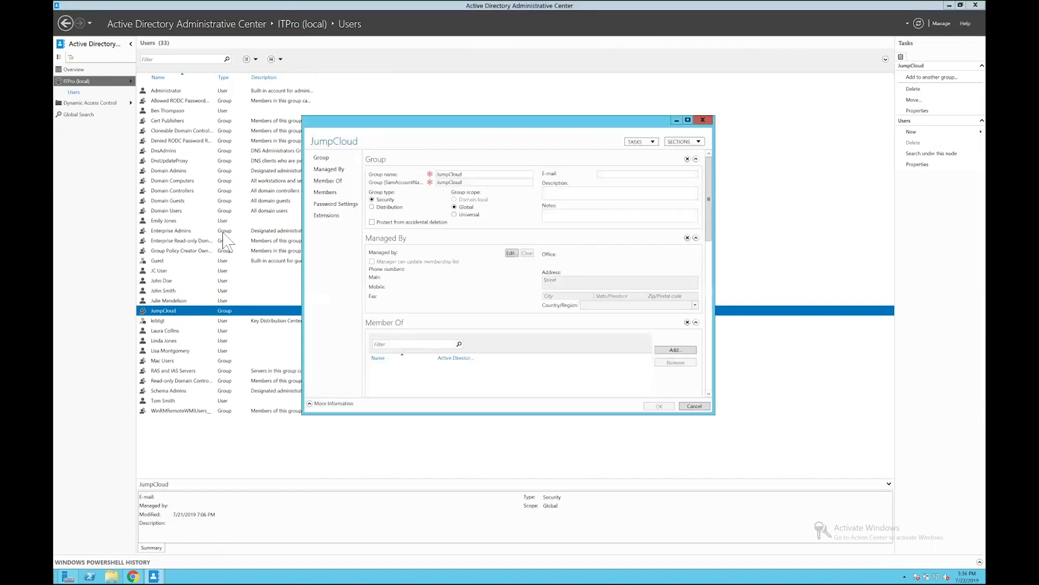
left_click(325, 192)
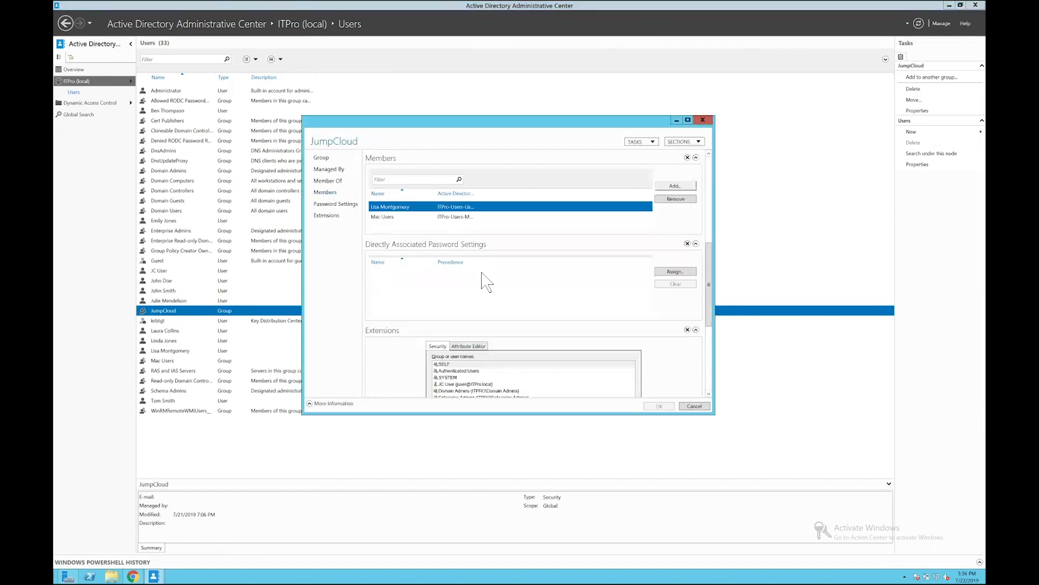
double_click(391, 217)
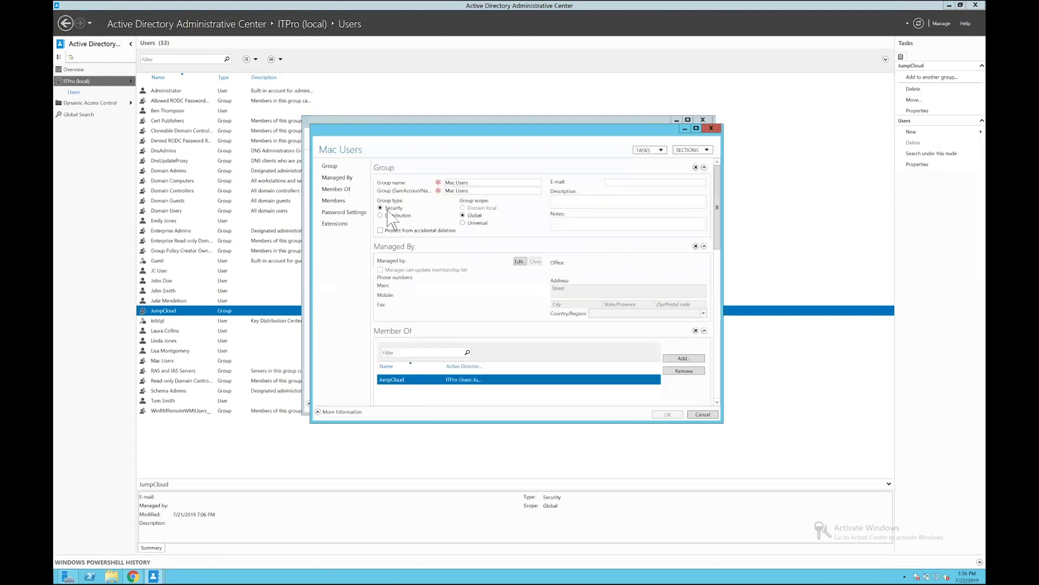
left_click(331, 200)
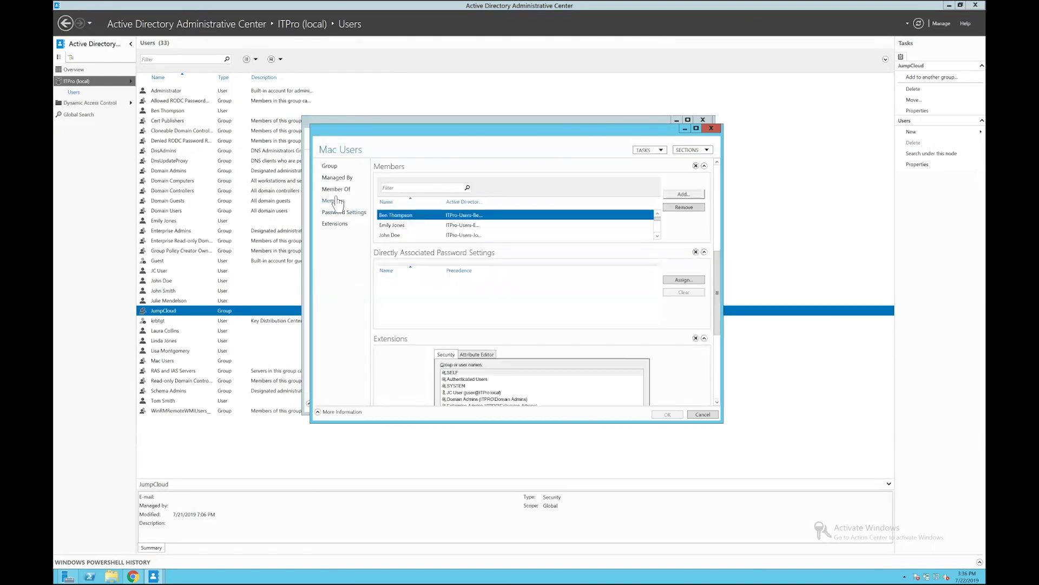
left_click(385, 236)
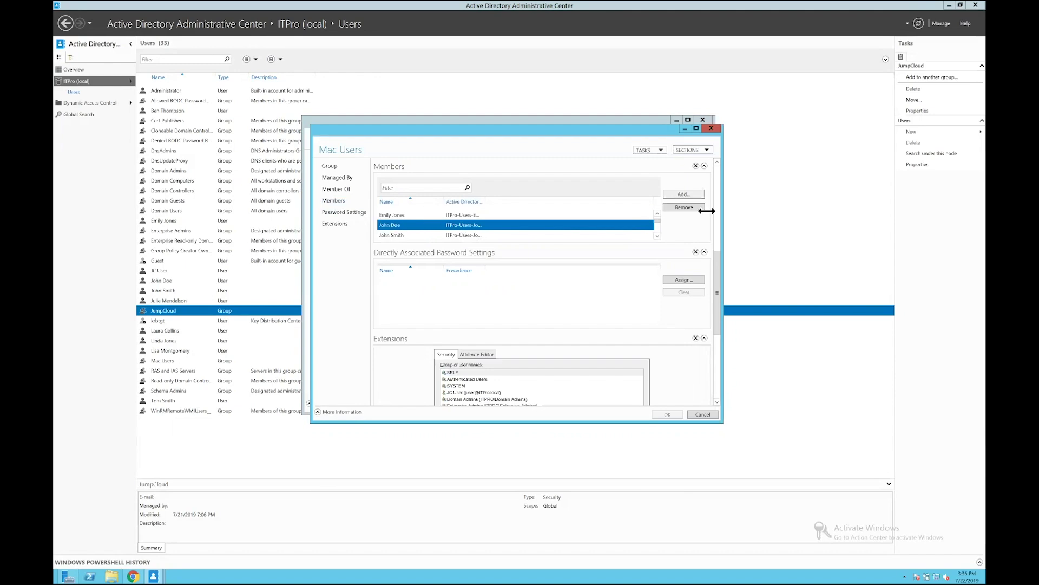
In JumpCloud, open the Mac Users group's Users tab and search it for the new user's first name
key("ctrl+Left")
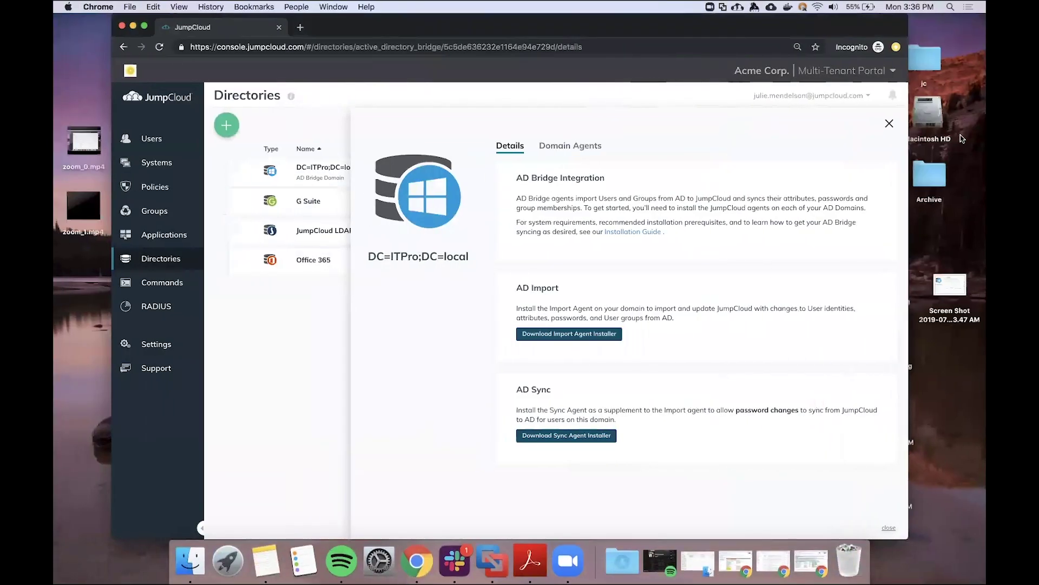
left_click(889, 124)
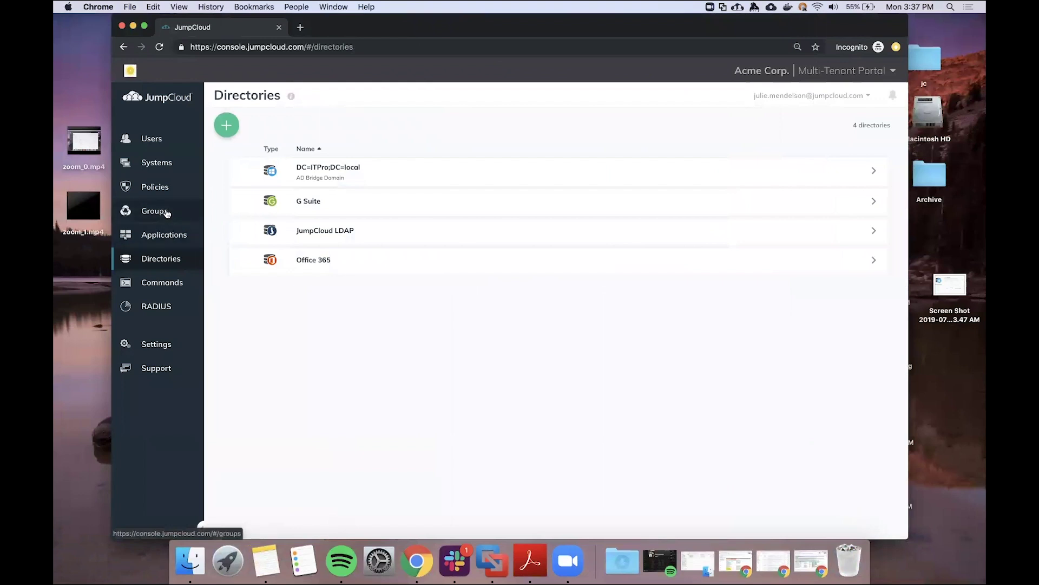
left_click(167, 214)
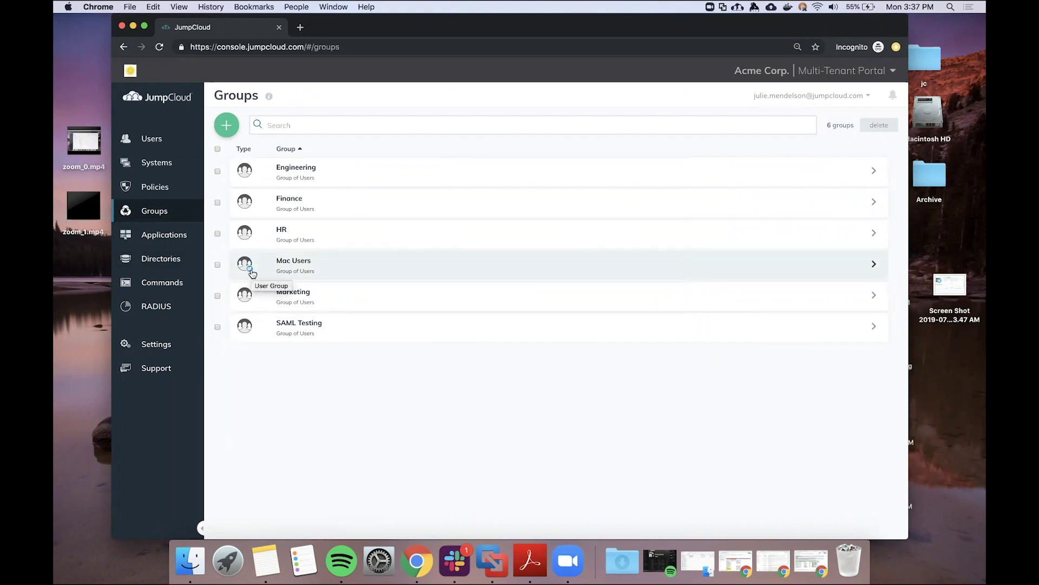
left_click(311, 277)
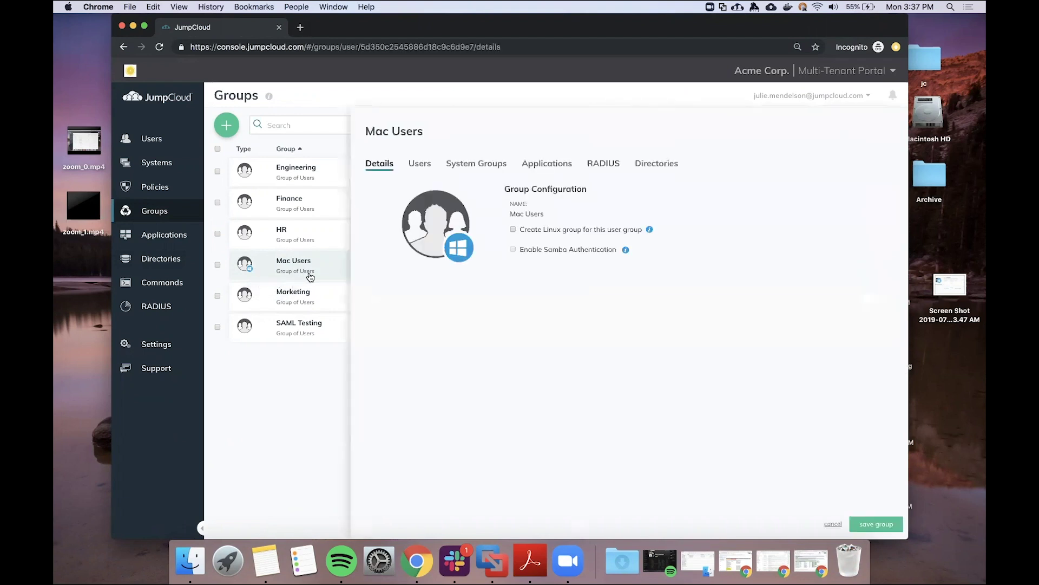
left_click(424, 166)
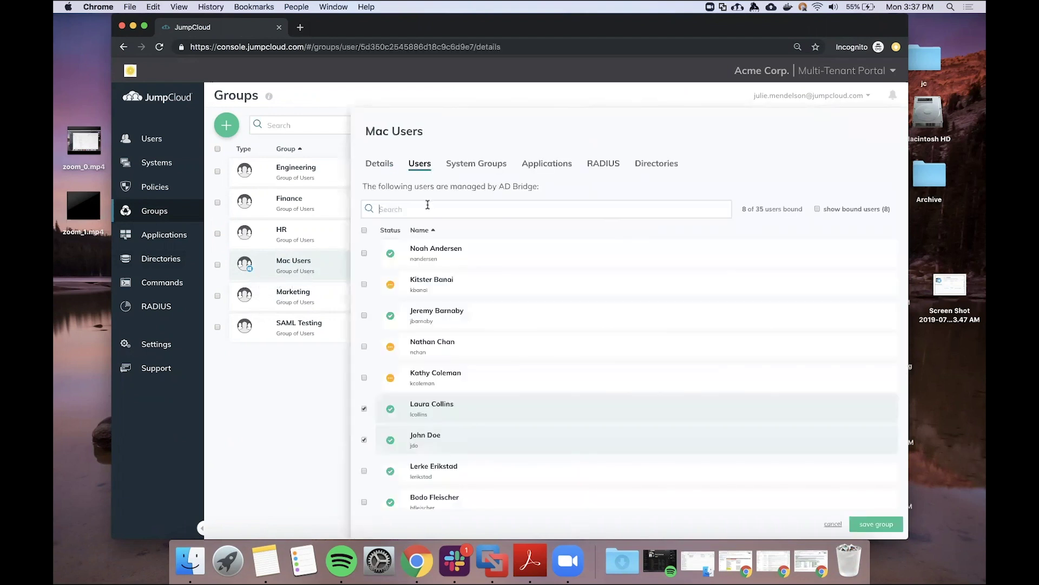
left_click(425, 204)
type("john")
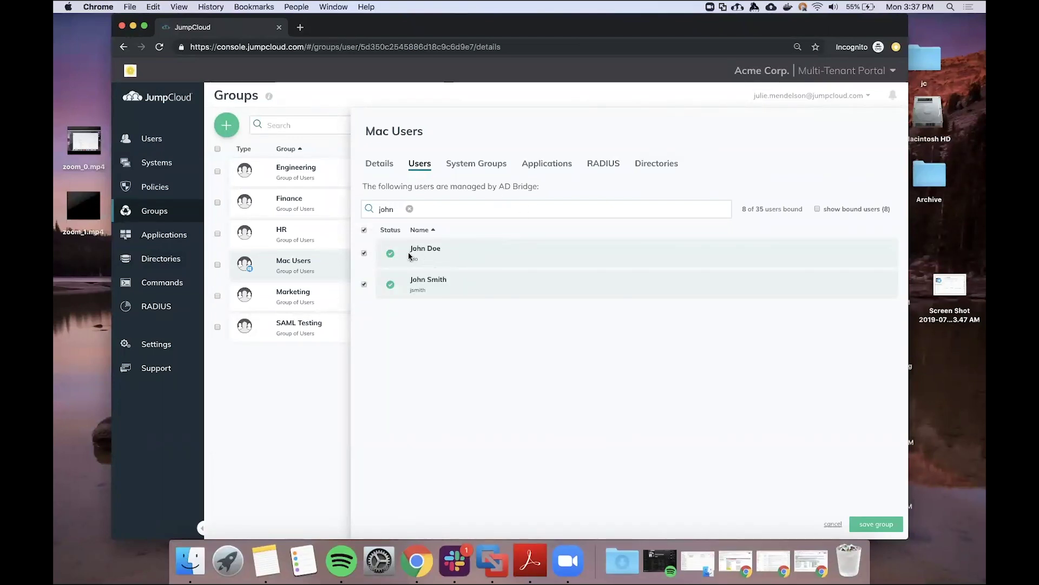
Filter the Users list by 'AD managed' status after briefly searching for the new user
left_click(150, 140)
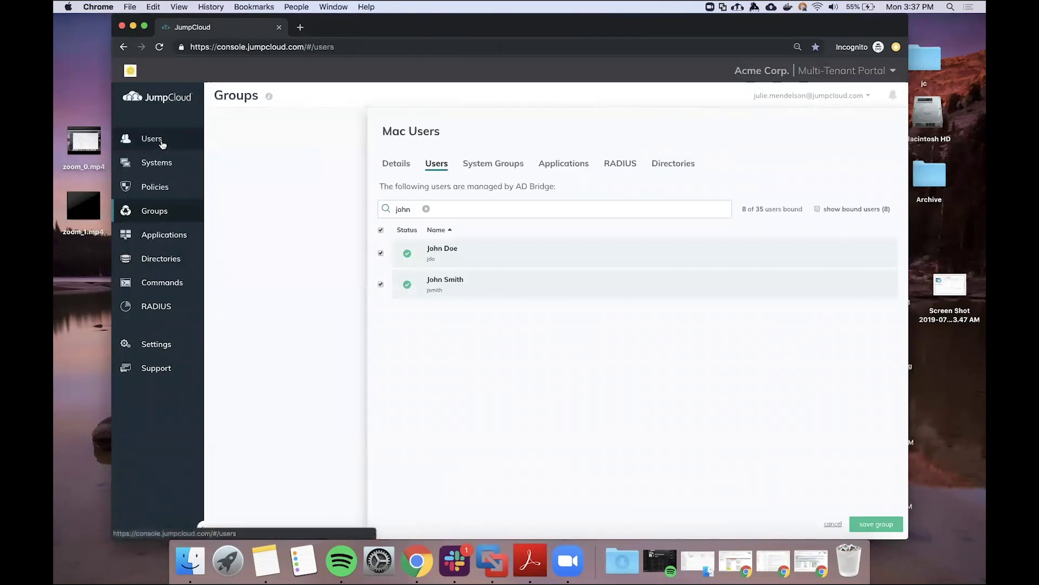
left_click(297, 122)
type("john")
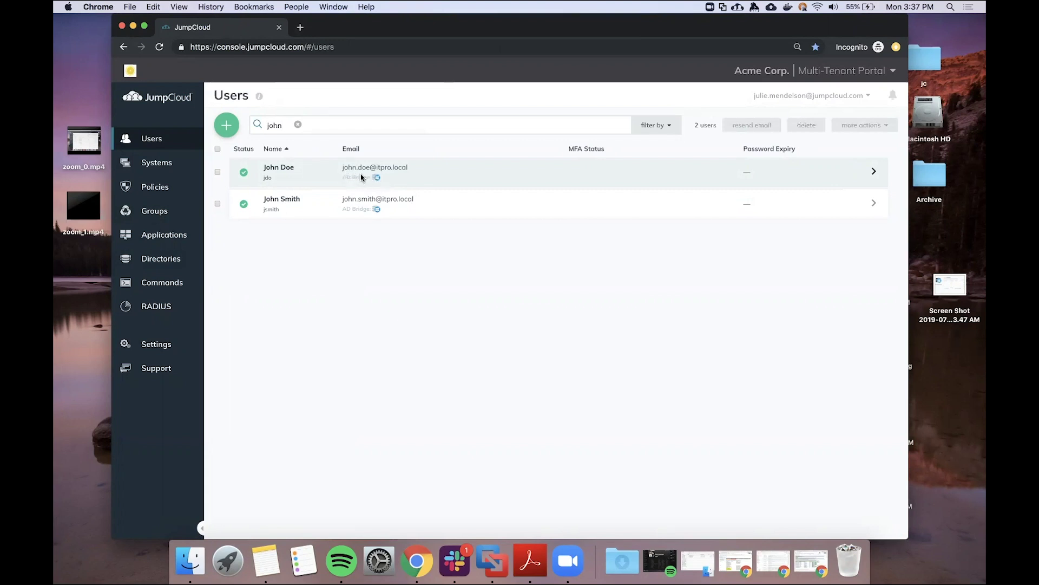
left_click(297, 124)
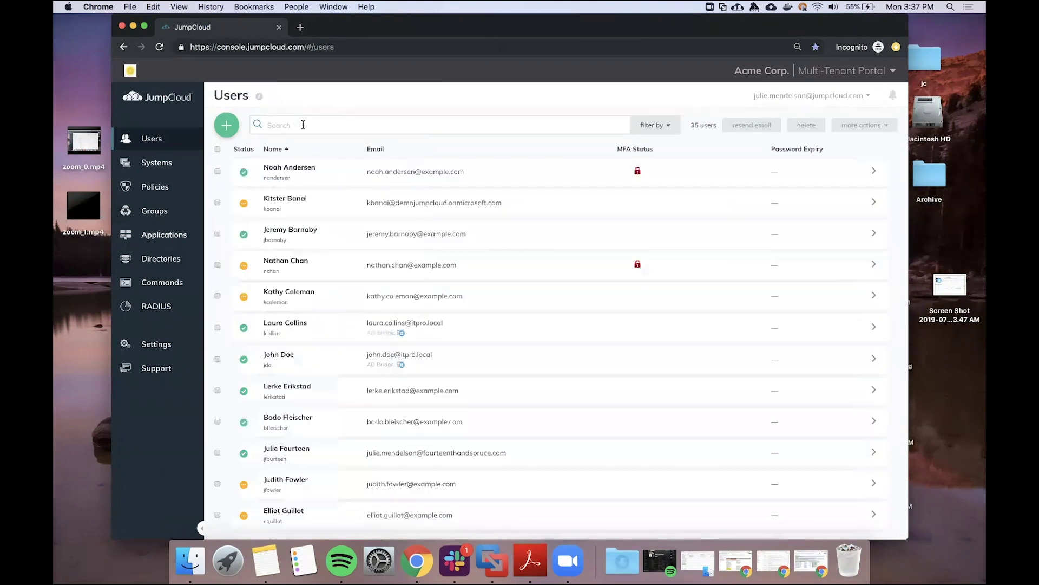
left_click(662, 129)
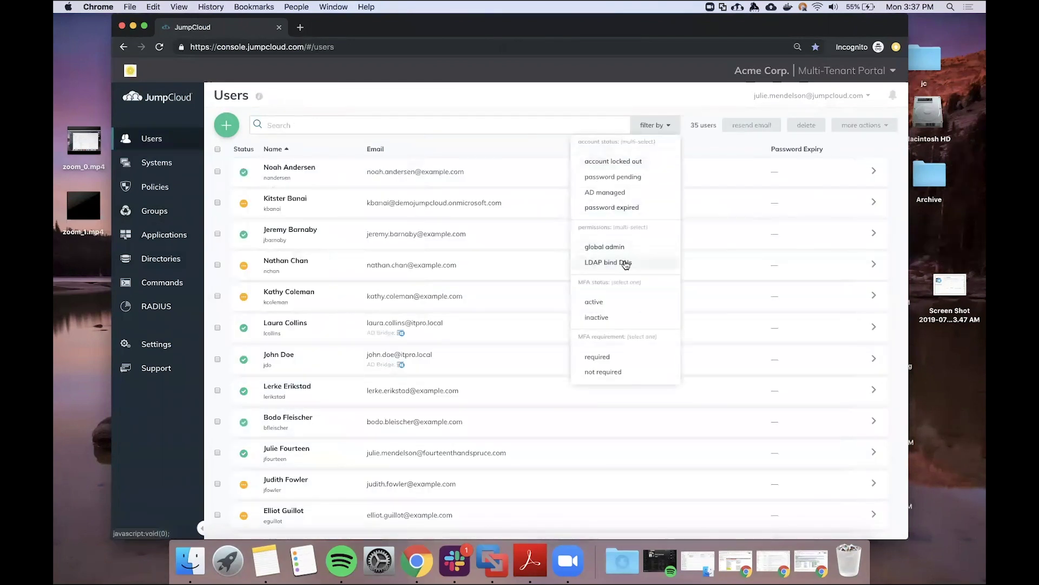
left_click(623, 195)
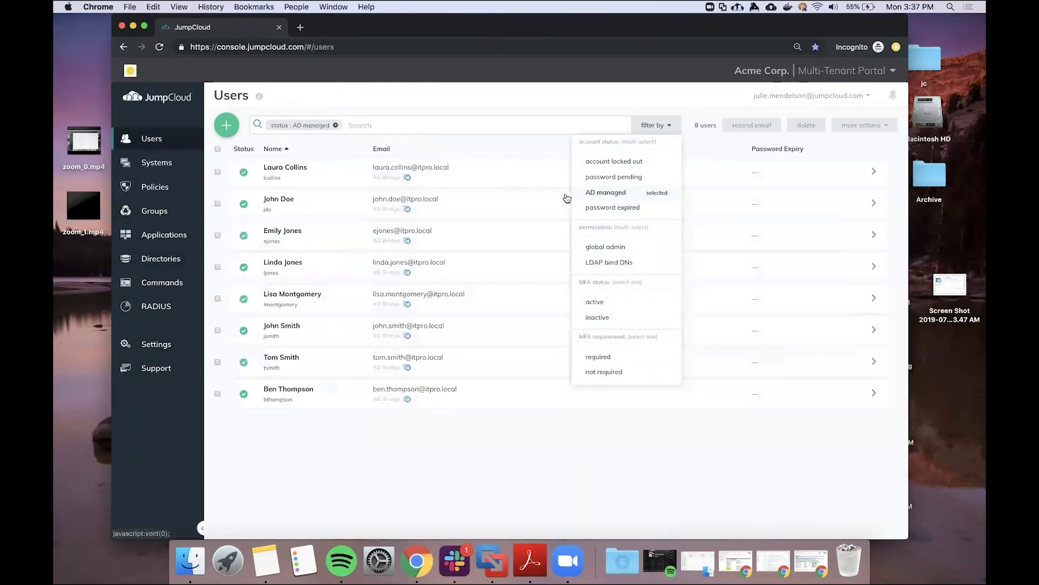
left_click(372, 452)
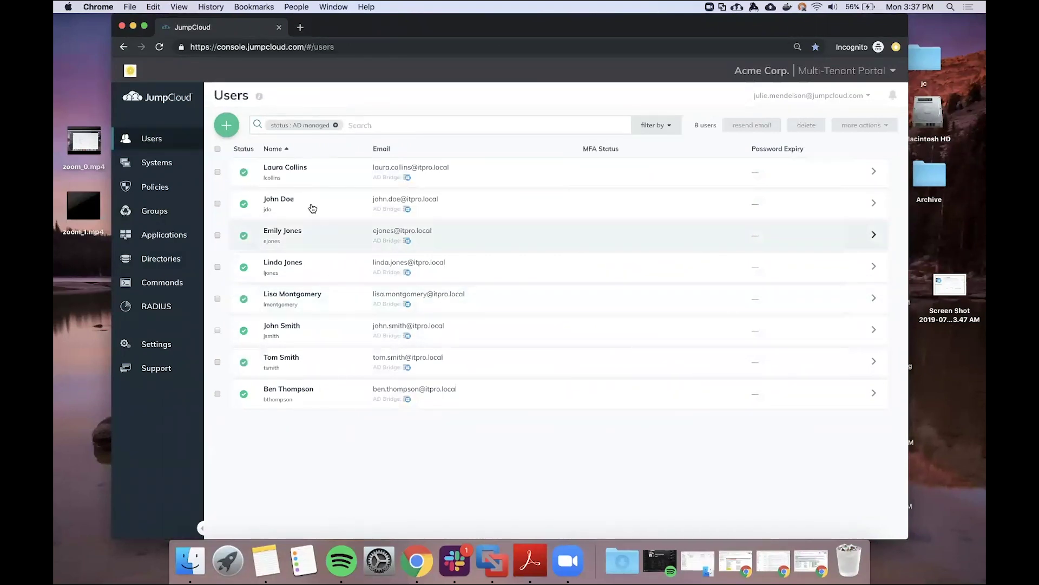
Bind the new user to JC-Admins-Mac.local from their Systems tab, save, and switch to the Mac
left_click(312, 206)
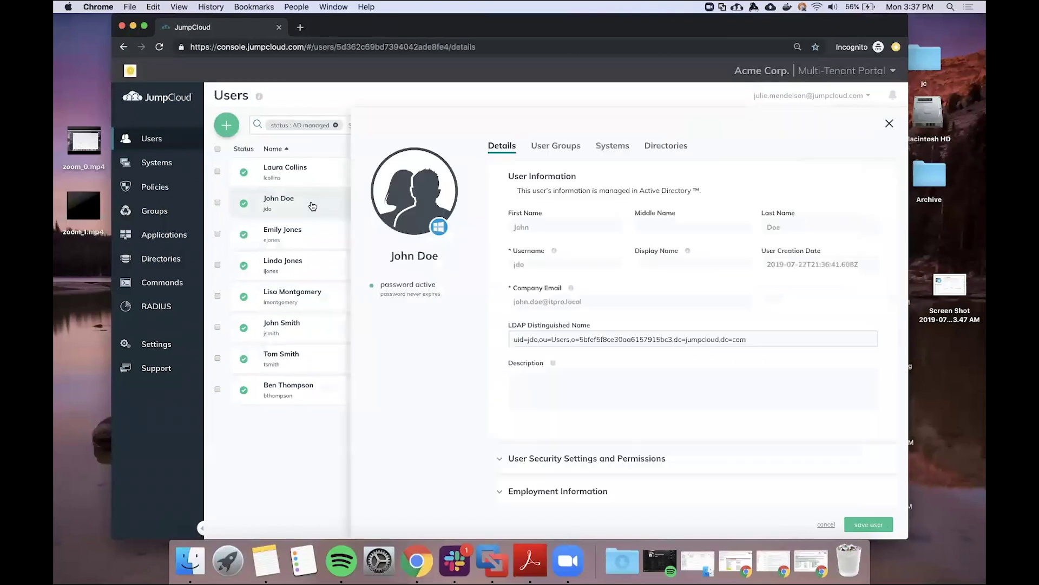
left_click(617, 148)
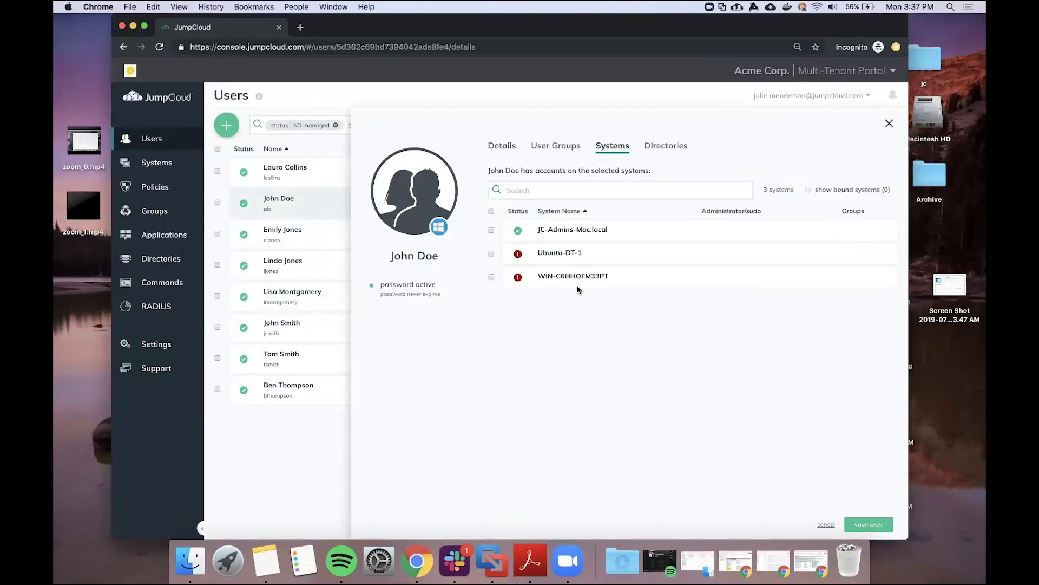
left_click(491, 230)
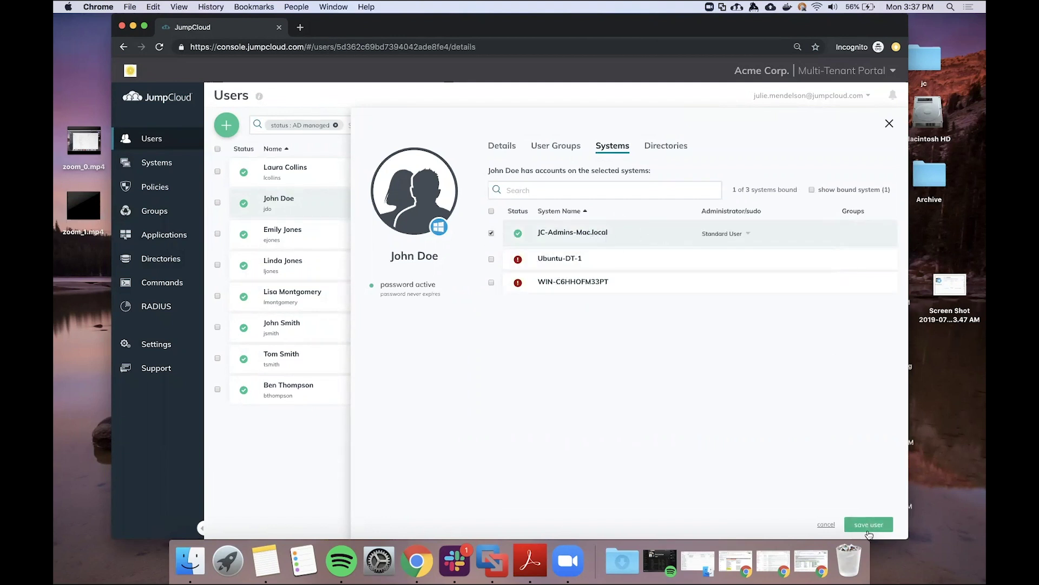
left_click(868, 525)
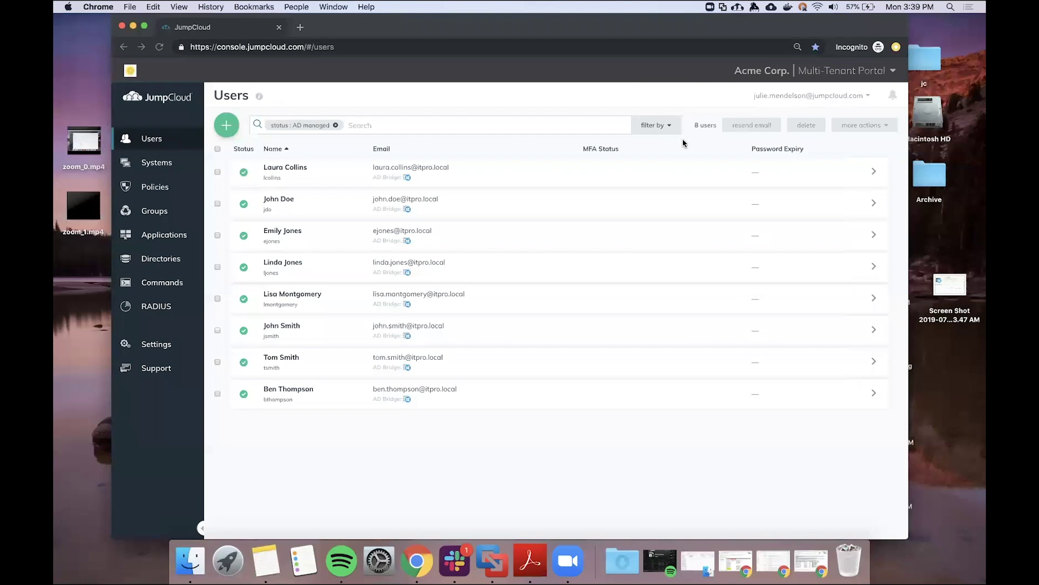
key("ctrl+Right")
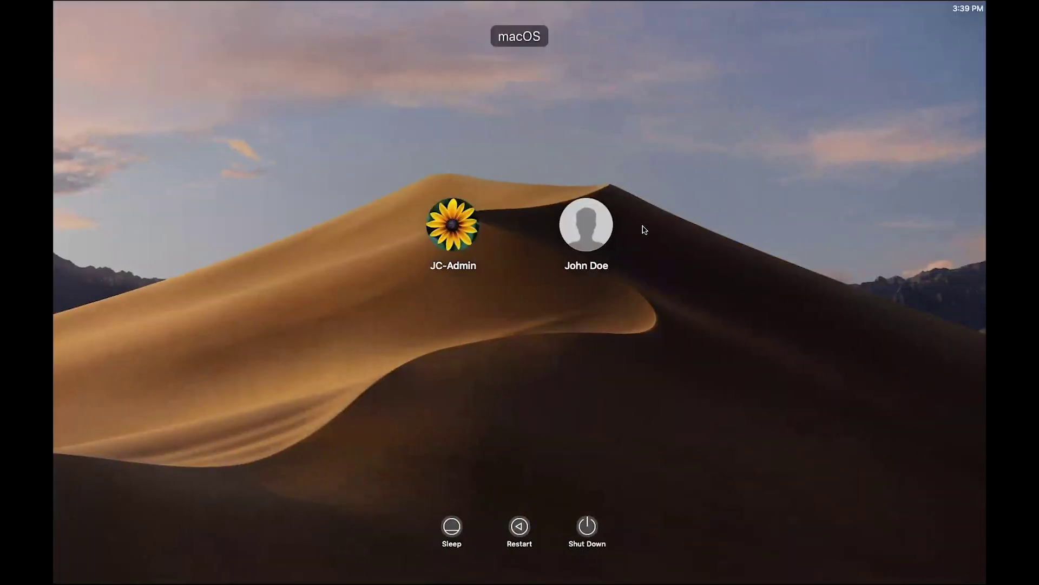
Sign in at the Mac login window with the new AD user's account and password
left_click(606, 223)
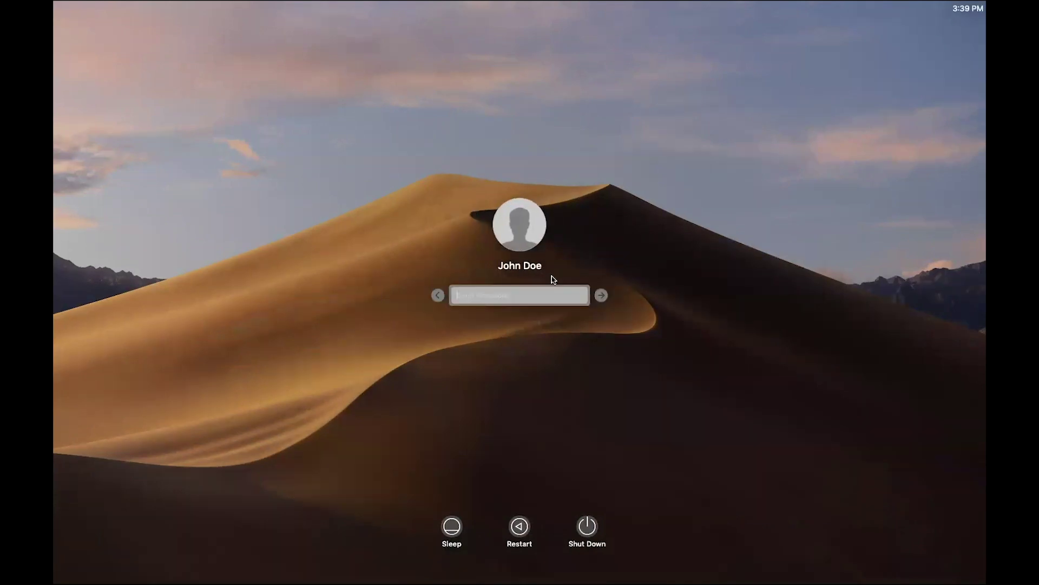
type("•••••••••••")
key("Return")
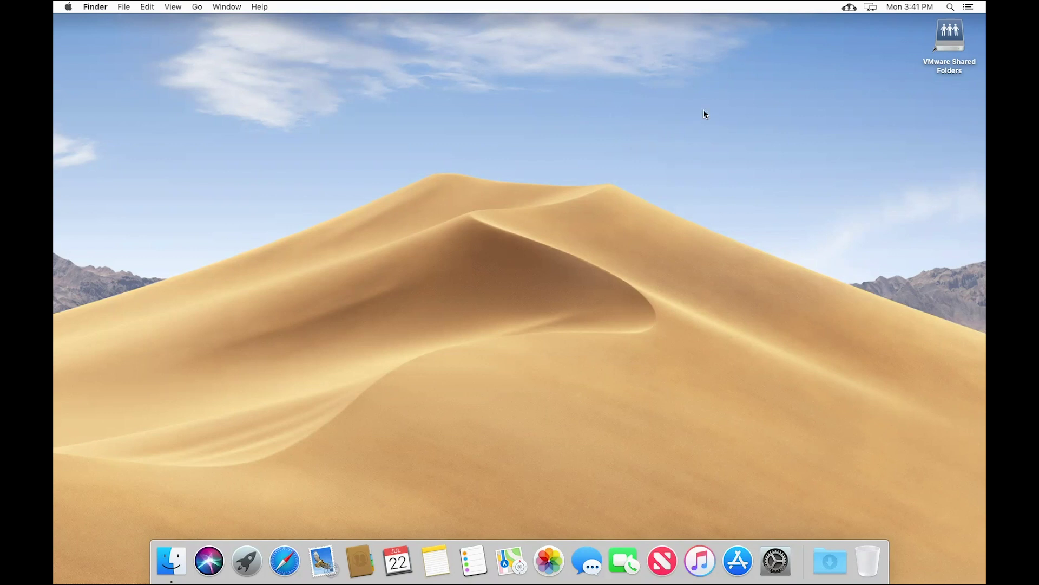
Fill in current, new and confirm password in the JumpCloud menu-bar form and save
left_click(849, 7)
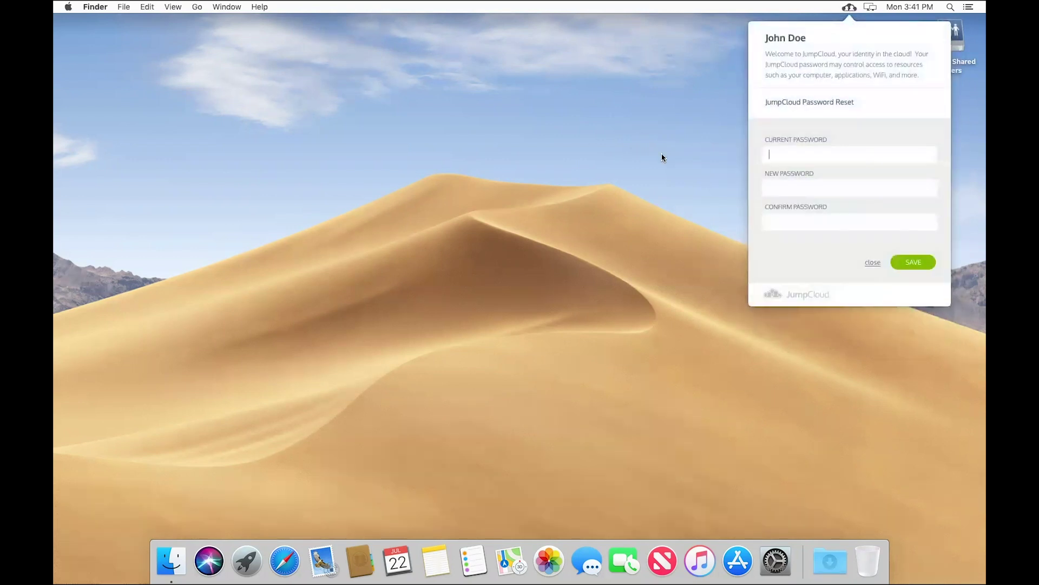
type("•••••••••••••••••••••••••••••••")
left_click(913, 261)
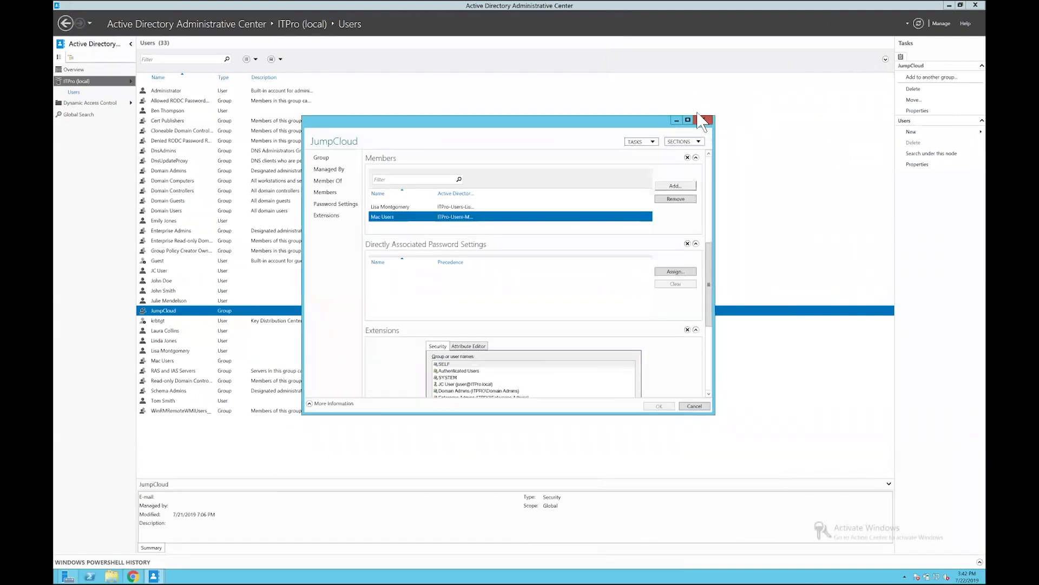
Close the group properties and reload JumpCloud_AD_Integration.log in Chrome to show the newest entries
left_click(704, 120)
left_click(133, 576)
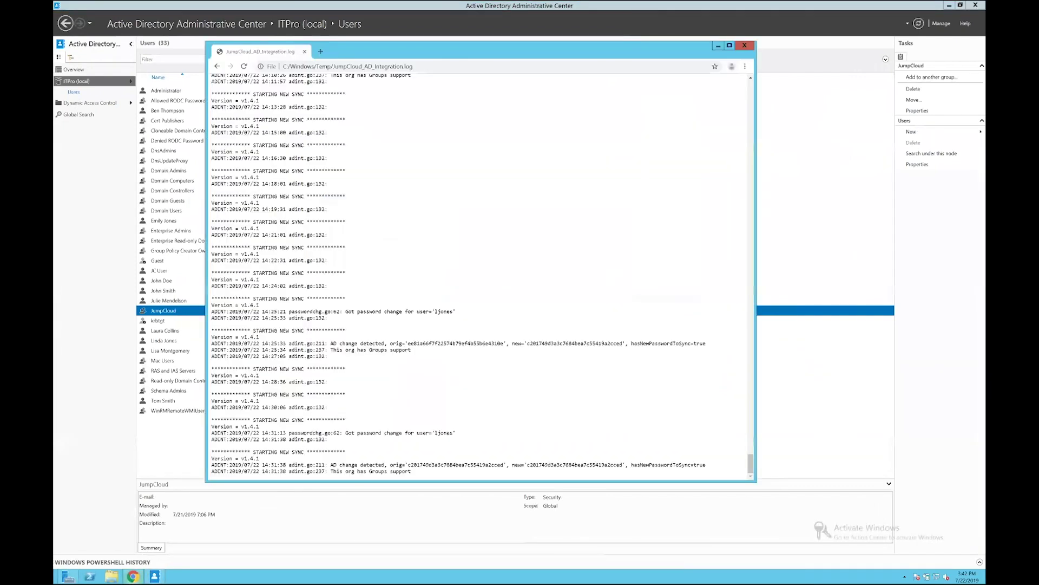
left_click(243, 66)
left_click_drag(751, 417, 749, 466)
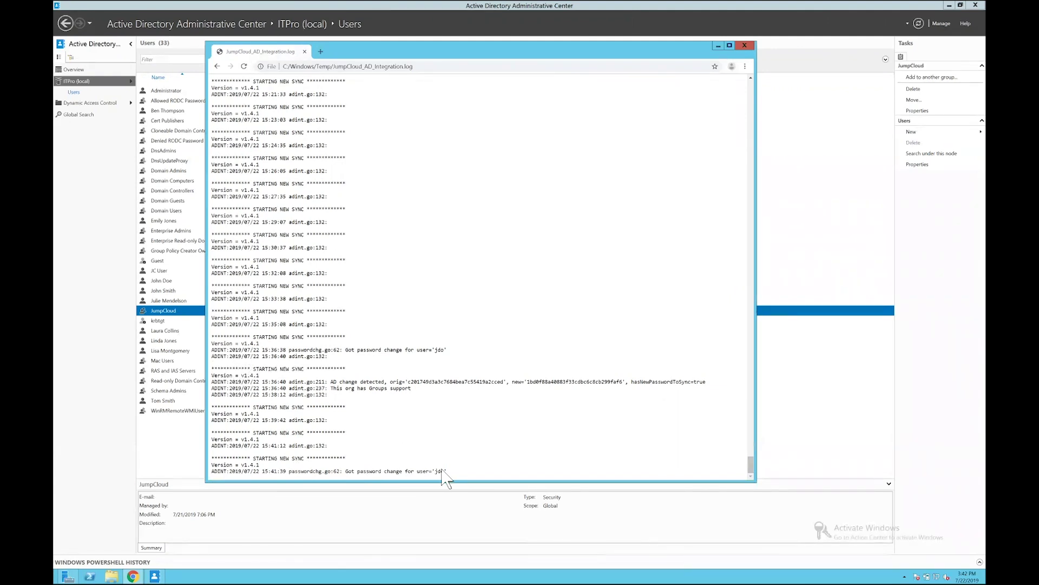
left_click(244, 66)
scroll(392, 249, "down", 2)
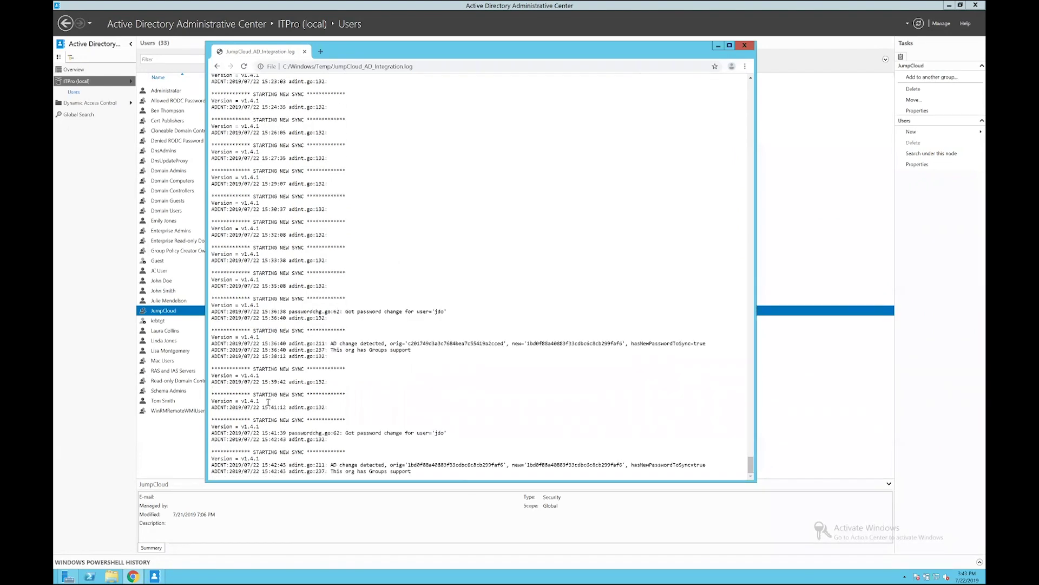